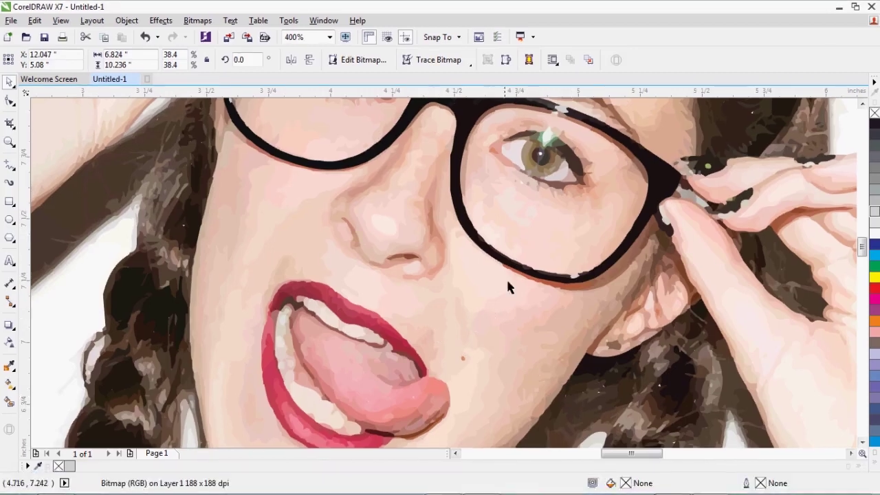
# Step: Examine the traced portrait in CorelDRAW around the face and glasses at different magnifications
pyautogui.scroll(-2, 506, 277)
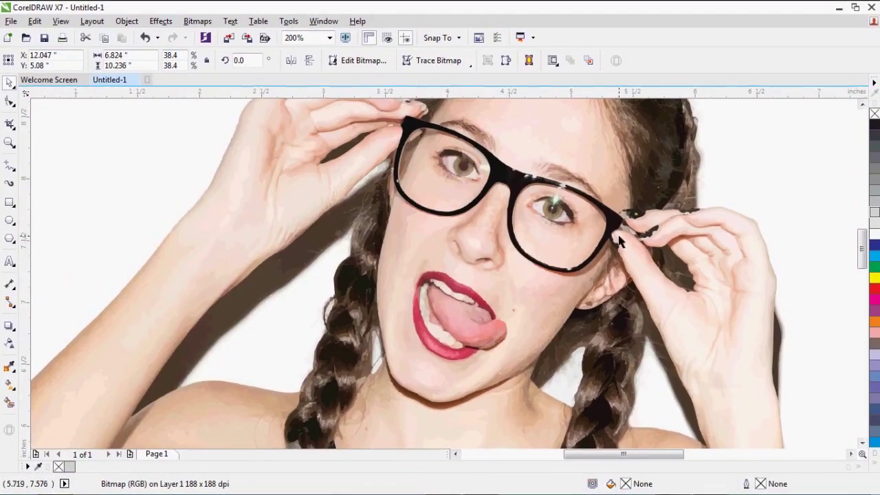
pyautogui.scroll(2, 581, 217)
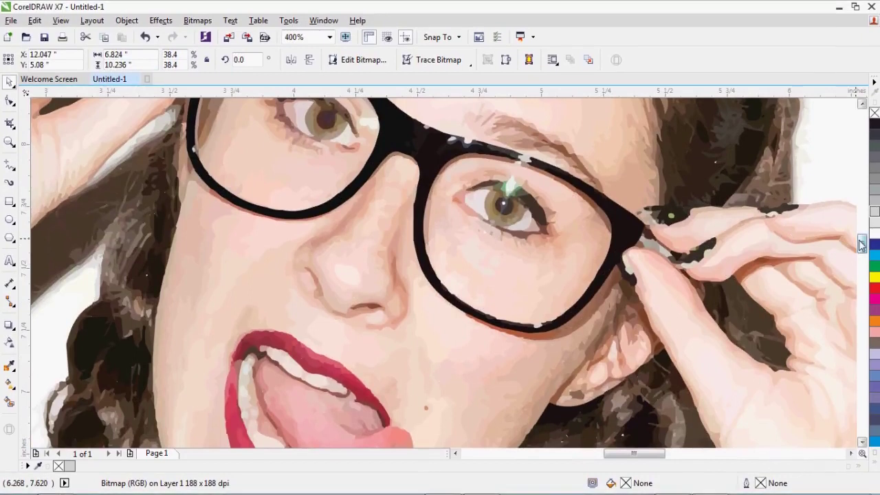
pyautogui.moveTo(866, 240); pyautogui.dragTo(861, 230)
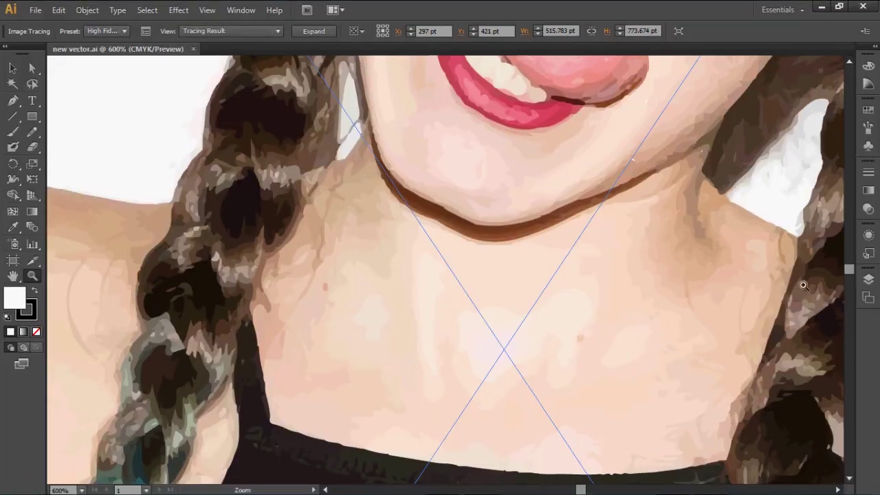
# Step: In Illustrator, inspect the image tracing of the portrait in new vector.ai, from mouth and braid details out to the whole figure
pyautogui.scroll(1, 626, 237)
pyautogui.scroll(4, 626, 236)
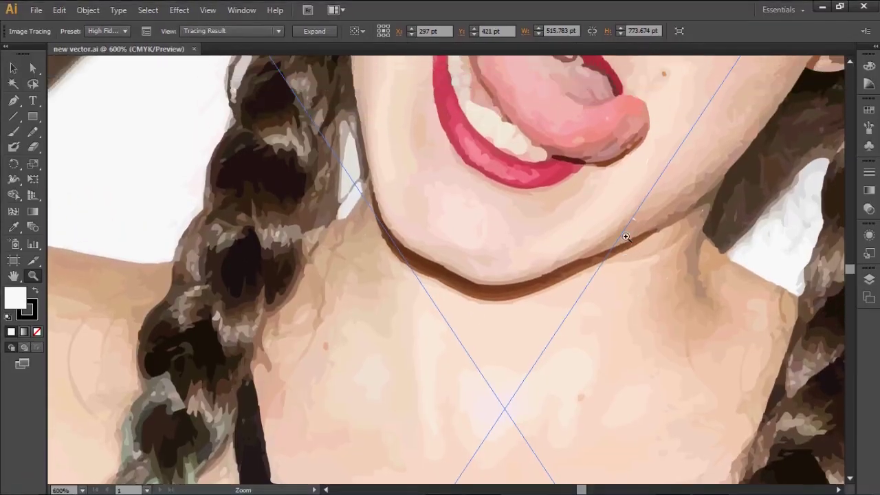
pyautogui.scroll(1, 626, 236)
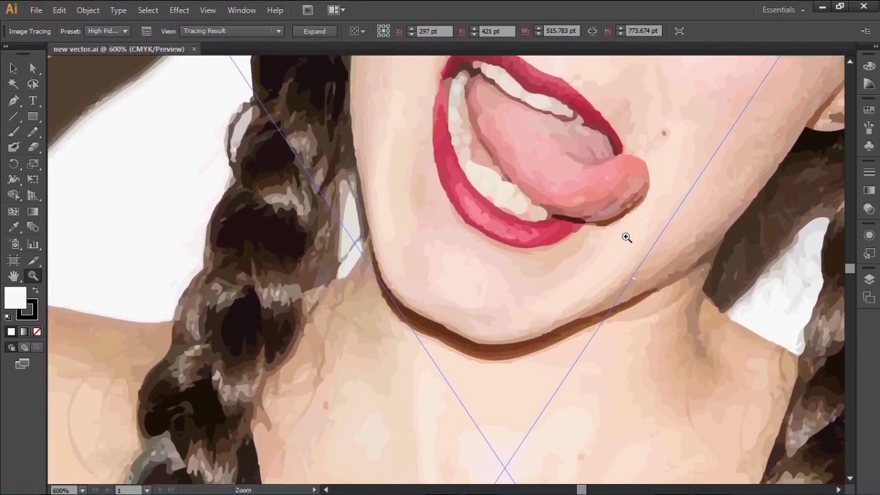
pyautogui.scroll(1, 530, 232)
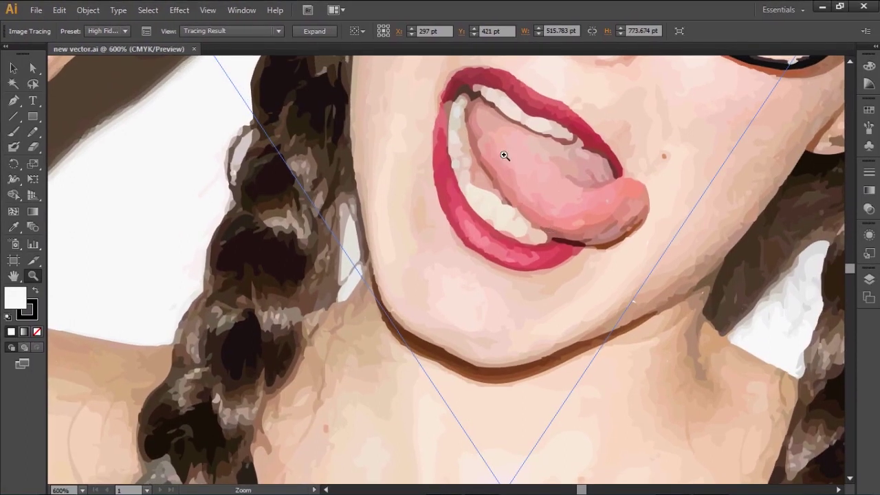
pyautogui.scroll(2, 422, 229)
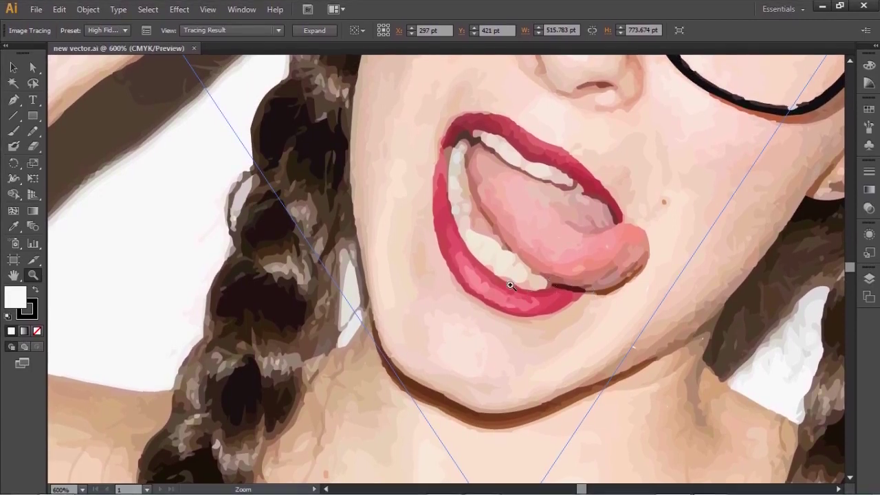
pyautogui.click(543, 276)
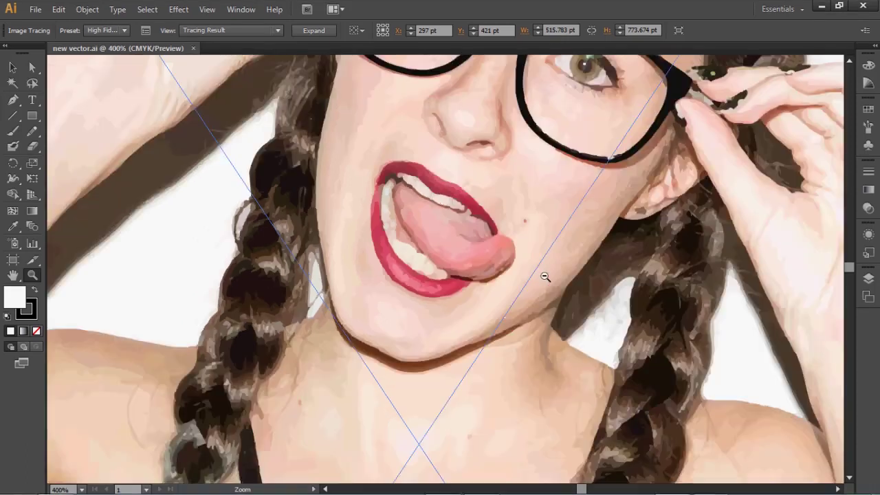
pyautogui.click(505, 249)
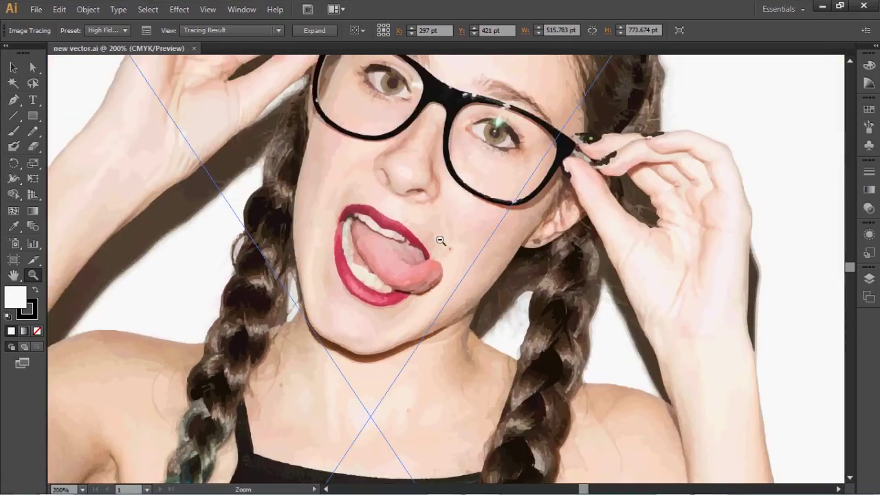
pyautogui.click(407, 238)
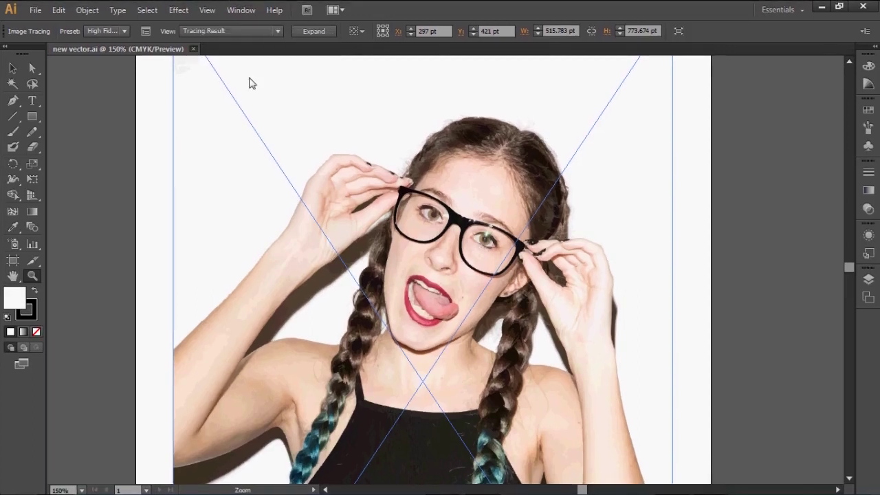
# Step: Close the new vector.ai document and bring up the source portrait photo on the desktop
pyautogui.hotkey('ctrl', 'w')
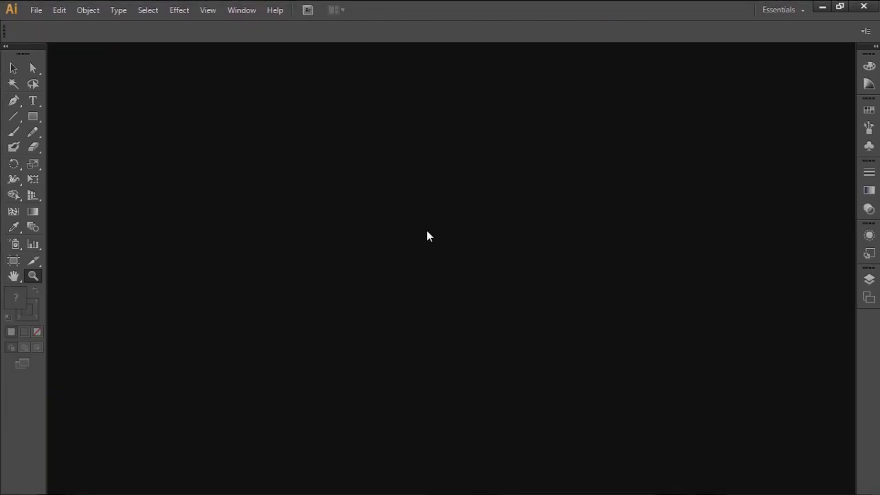
pyautogui.click(820, 7)
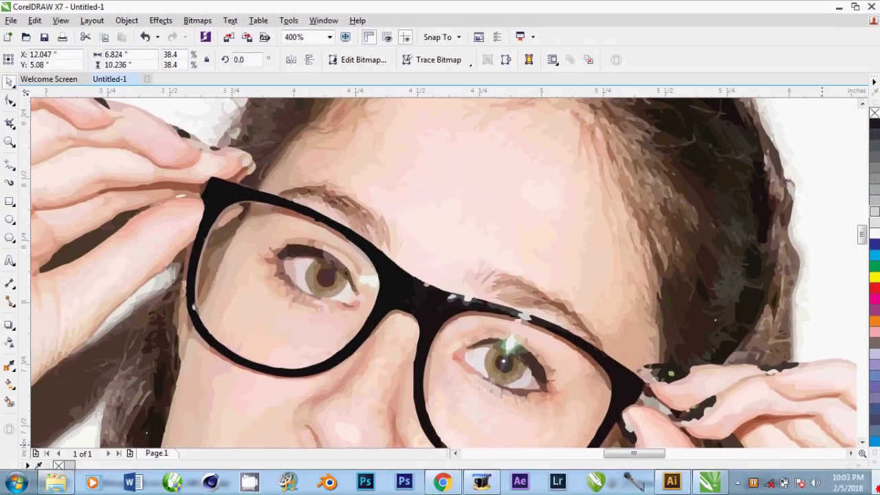
pyautogui.click(877, 482)
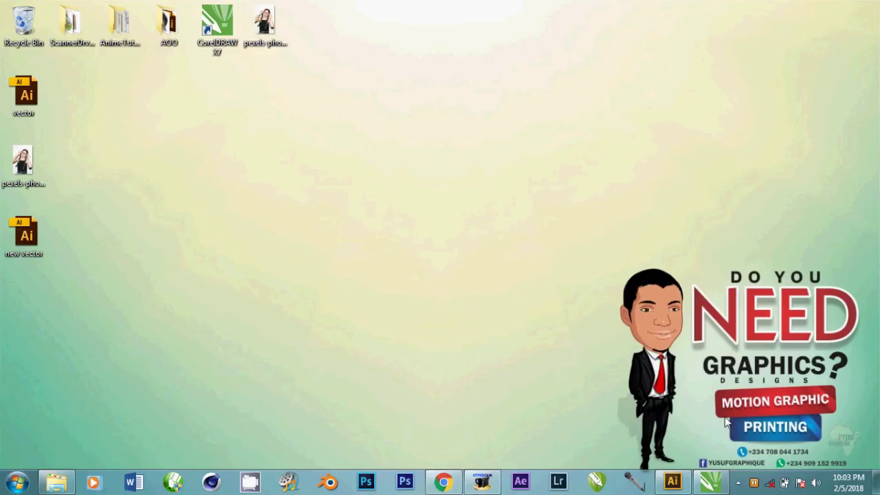
pyautogui.click(258, 33)
pyautogui.press('Return')
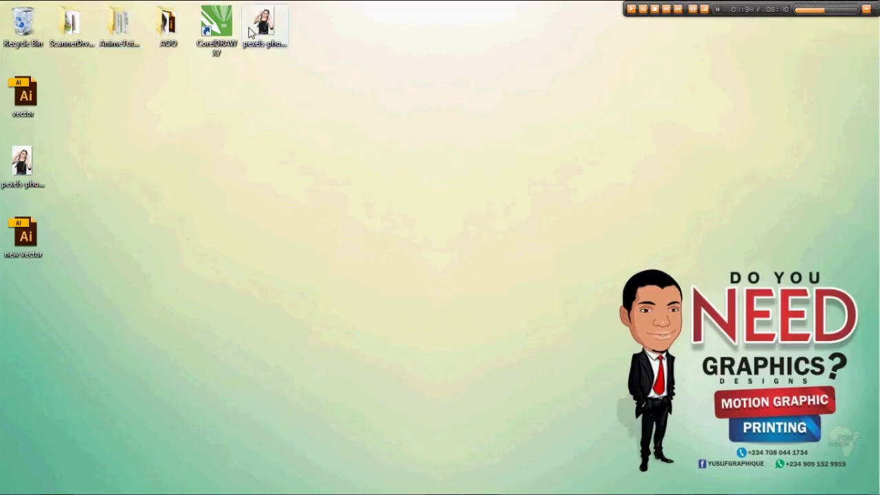
# Step: Switch back to Illustrator and create a new A4 portrait document in CMYK with one artboard
pyautogui.moveTo(724, 492)
pyautogui.click(676, 486)
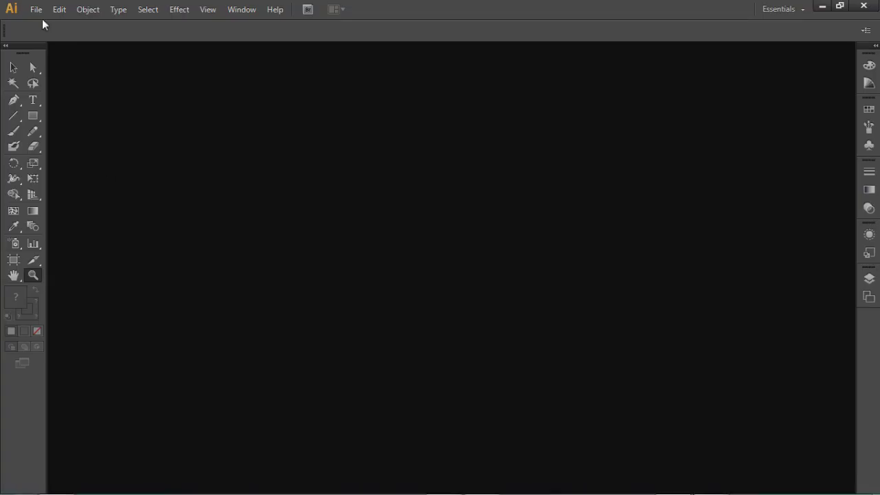
pyautogui.click(36, 9)
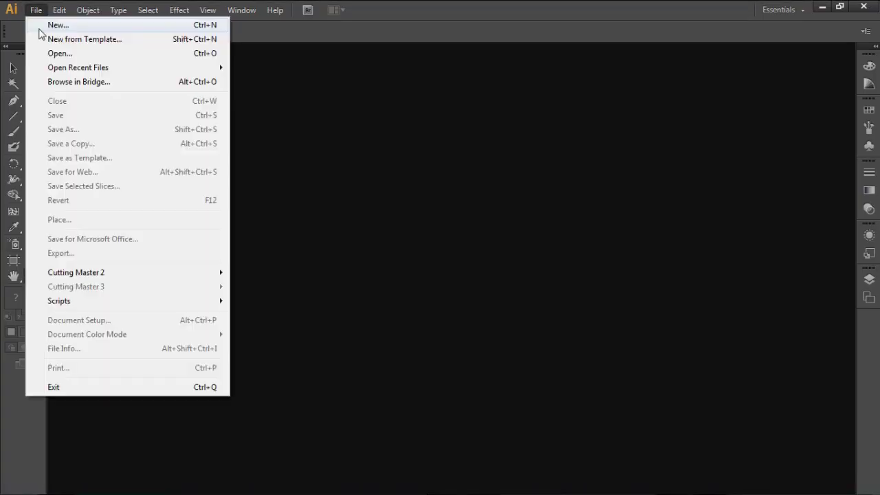
pyautogui.click(58, 26)
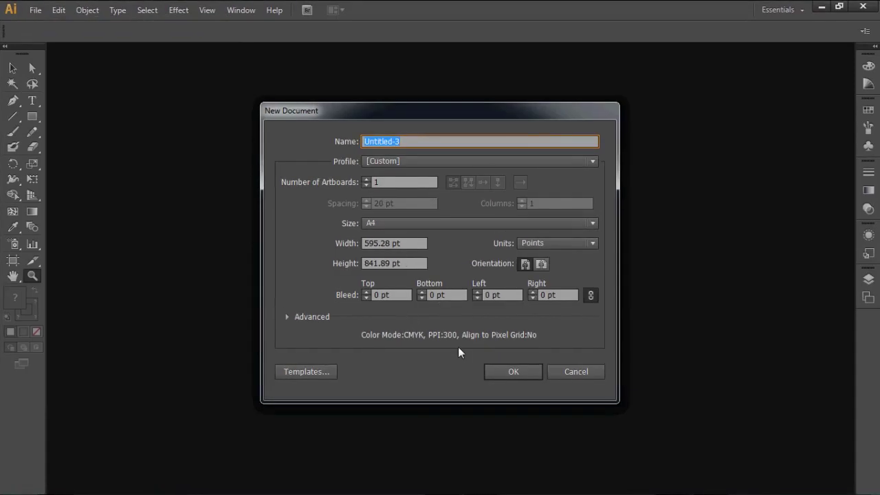
pyautogui.click(515, 371)
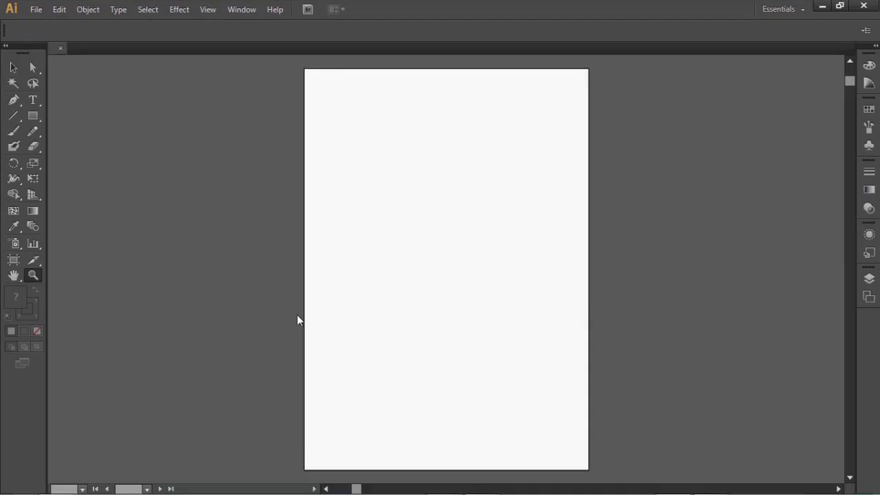
pyautogui.click(30, 11)
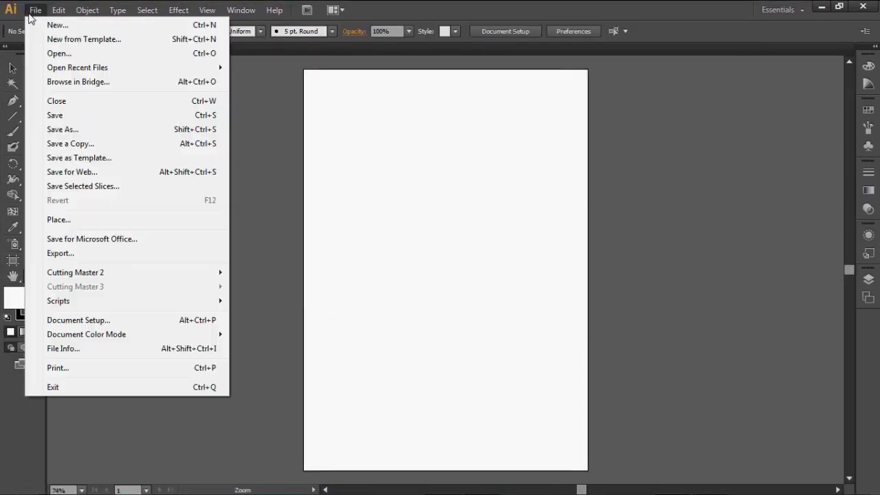
pyautogui.click(81, 223)
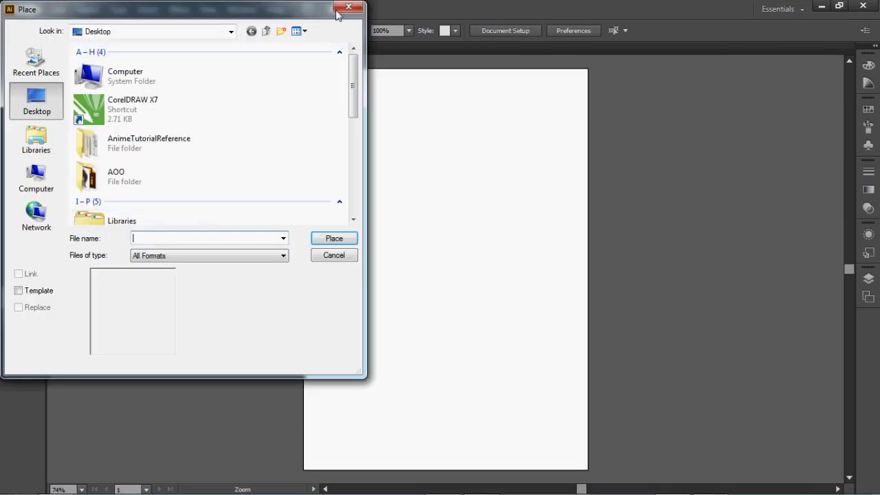
pyautogui.click(338, 11)
# Step: Place the image pexels-photo-405041 from the Desktop into the new document as a linked file
pyautogui.click(34, 11)
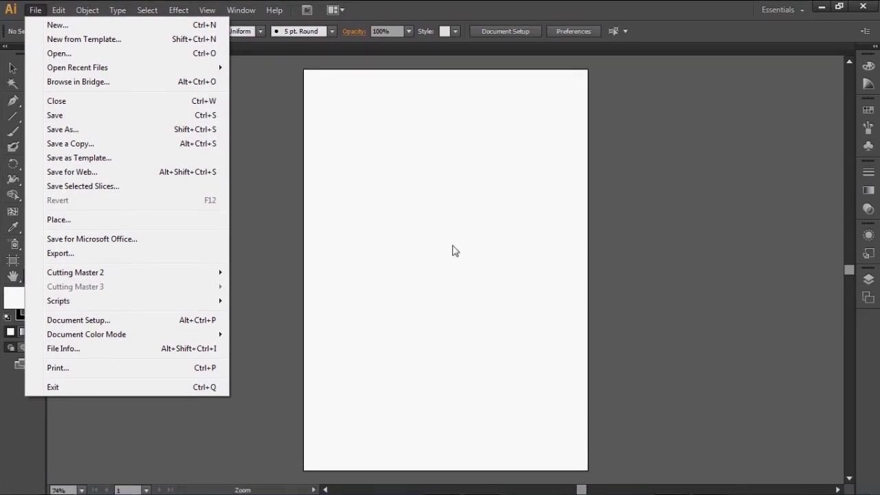
pyautogui.click(81, 220)
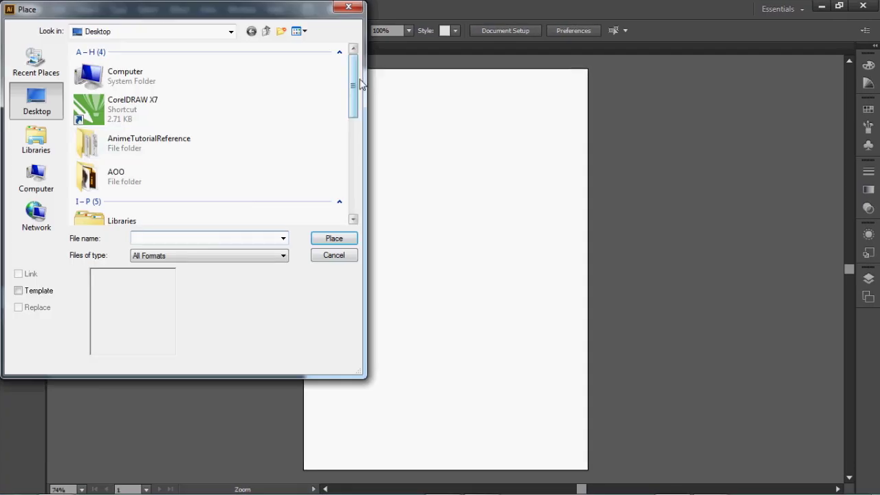
pyautogui.moveTo(356, 82); pyautogui.dragTo(365, 196)
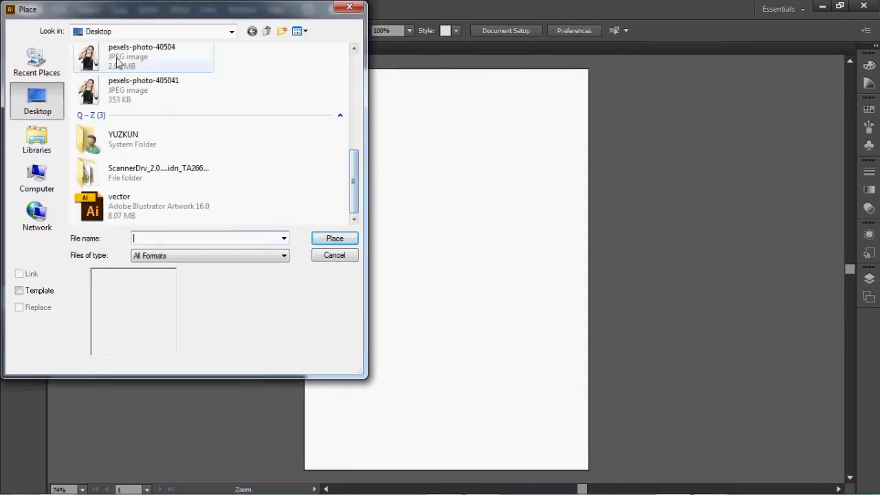
pyautogui.click(180, 92)
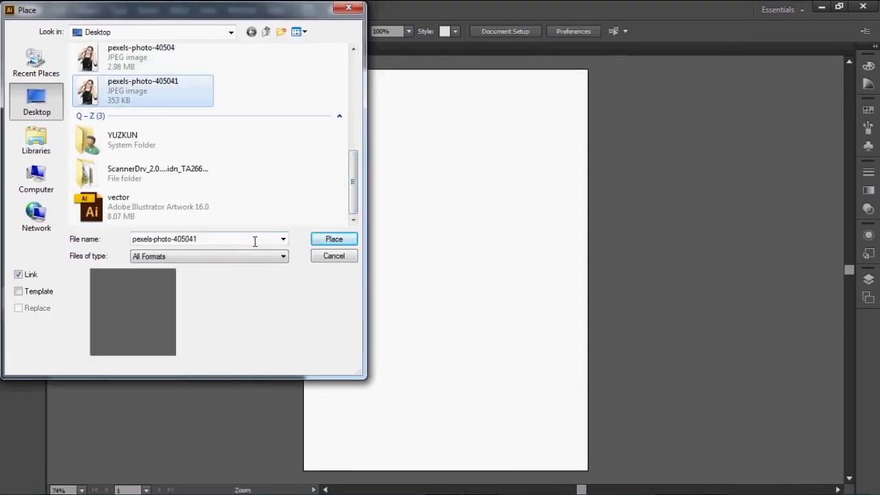
pyautogui.click(321, 241)
# Step: Examine the placed portrait photo from its upper edge down to the shoulders and against the artboard
pyautogui.scroll(5, 166, 216)
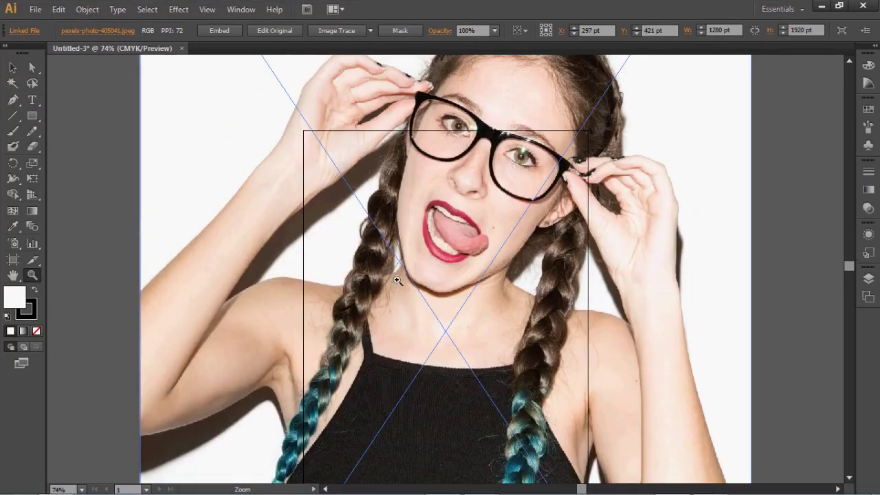
pyautogui.scroll(-4, 408, 288)
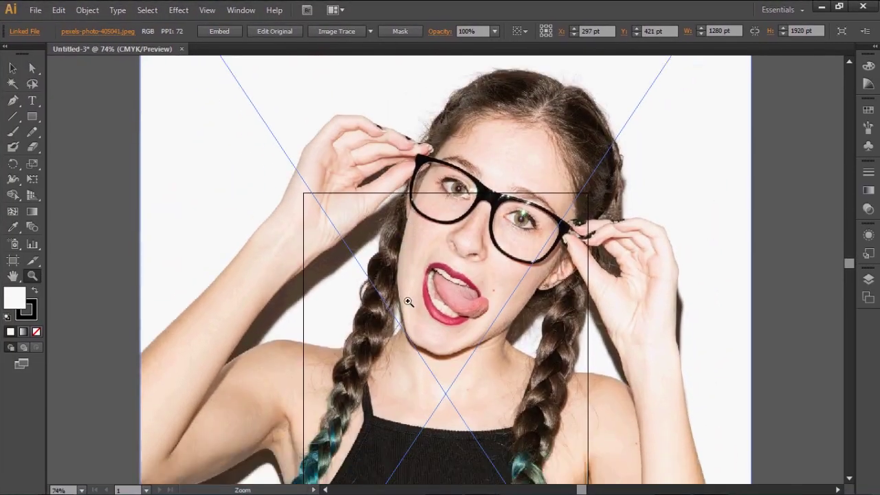
pyautogui.scroll(6, 389, 296)
pyautogui.scroll(1, 192, 153)
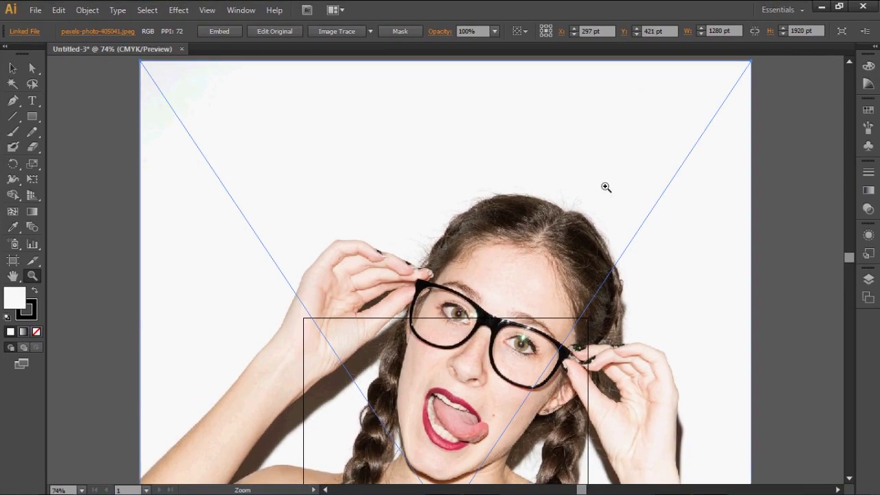
pyautogui.scroll(-3, 477, 379)
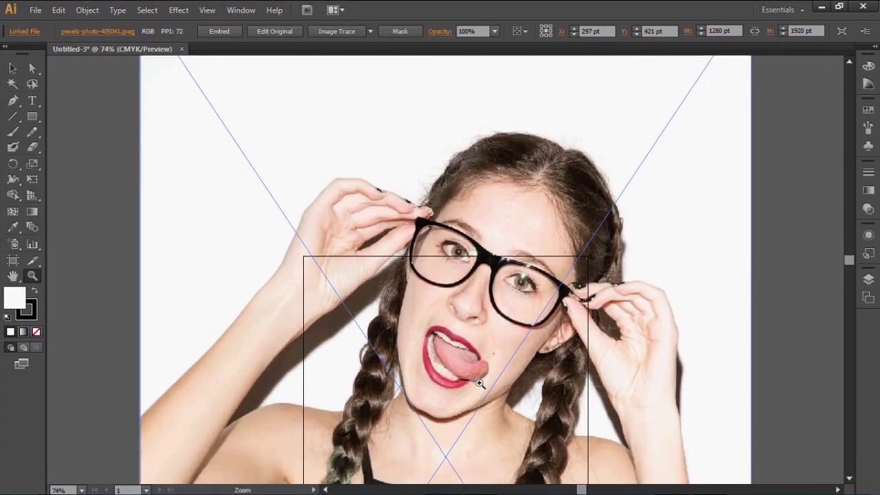
pyautogui.scroll(-3, 477, 379)
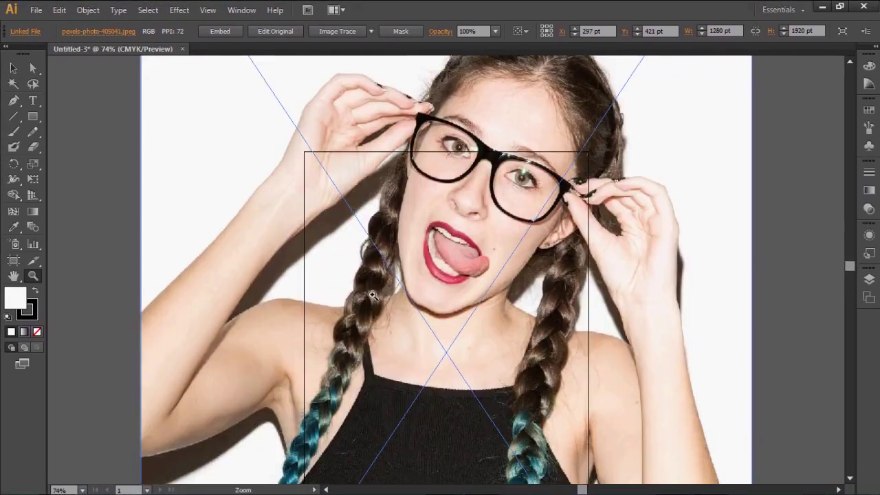
pyautogui.scroll(2, 449, 331)
pyautogui.scroll(6, 448, 331)
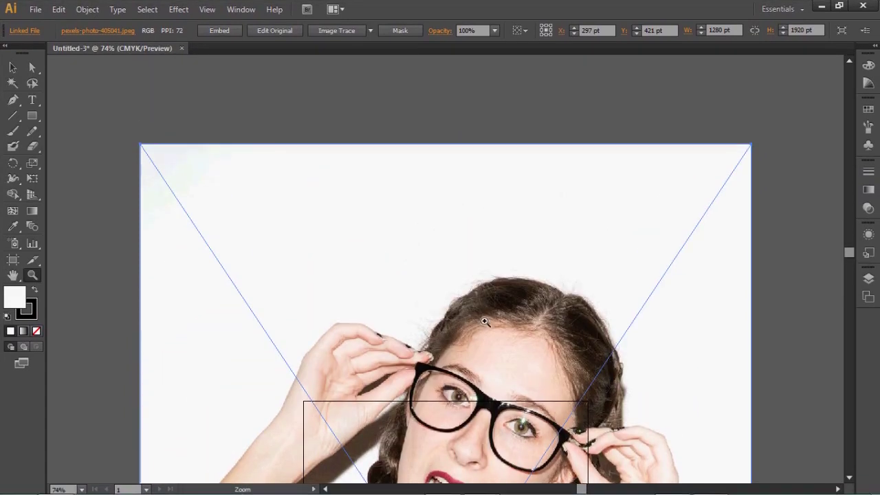
# Step: Try to scale the placed photo down about its centre to fit the artboard, and undo the scaling and rotation
pyautogui.click(14, 67)
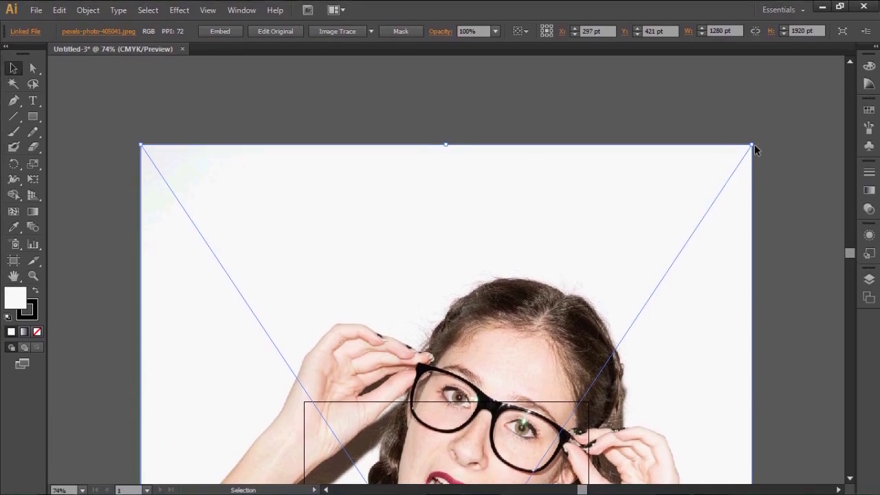
pyautogui.moveTo(750, 144); pyautogui.dragTo(630, 297)
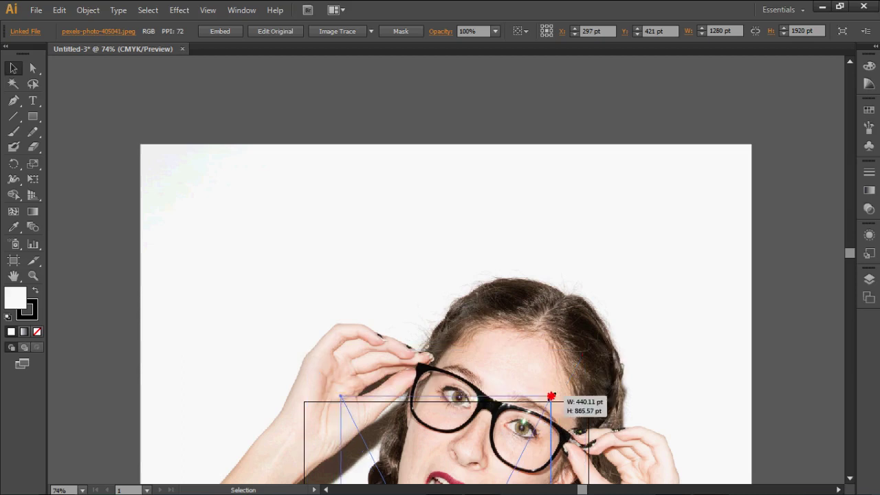
pyautogui.moveTo(543, 410); pyautogui.dragTo(534, 419)
pyautogui.scroll(-3, 536, 415)
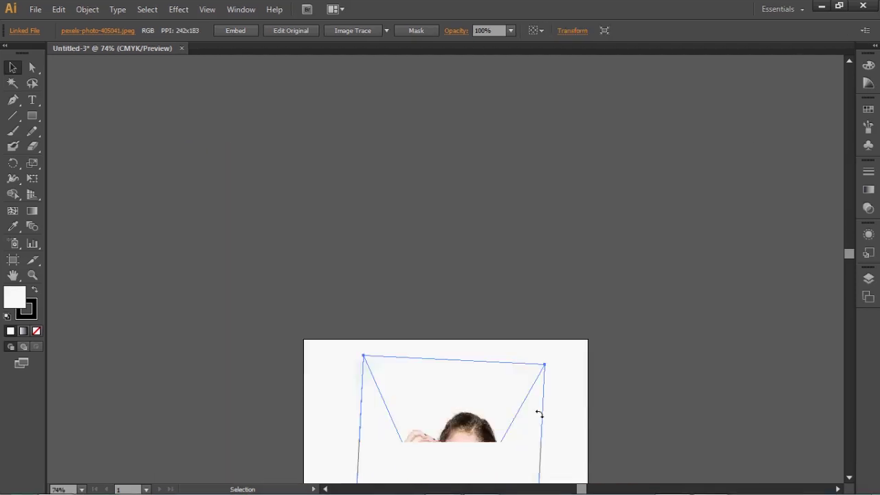
pyautogui.scroll(-1, 540, 413)
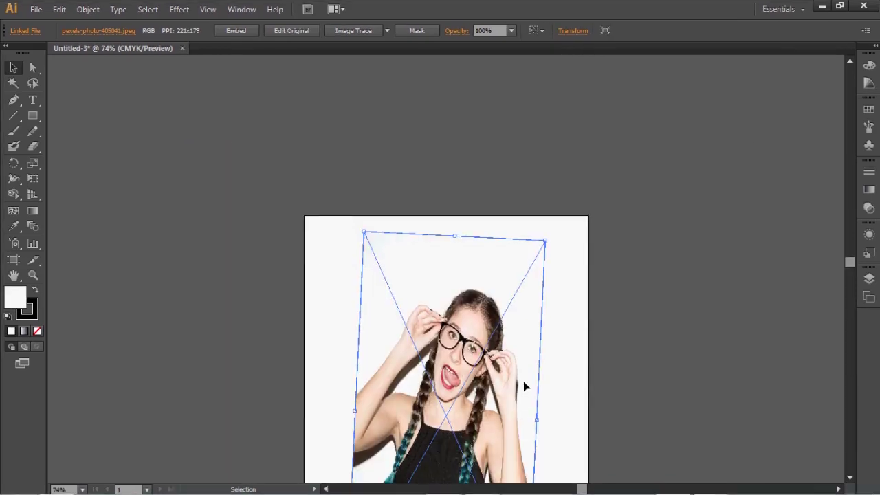
pyautogui.hotkey('ctrl', 'z')
pyautogui.hotkey('ctrl', 'z')
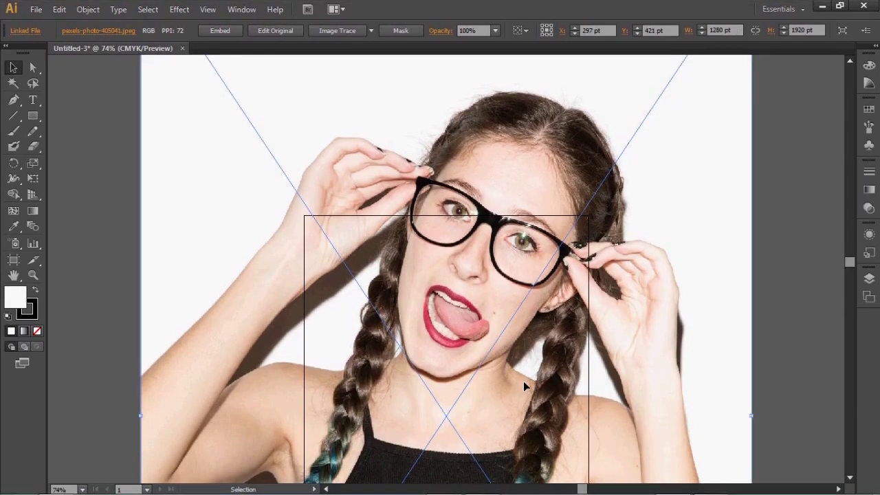
# Step: Scale the placed photo down proportionally about its centre so it fits inside the artboard with a narrow margin
pyautogui.scroll(4, 523, 381)
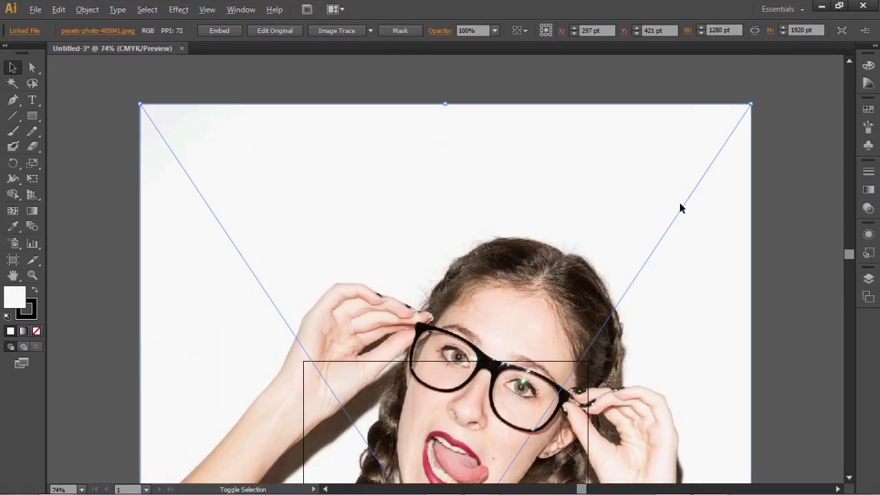
pyautogui.moveTo(754, 105); pyautogui.dragTo(630, 310)
pyautogui.moveTo(565, 405); pyautogui.dragTo(570, 389)
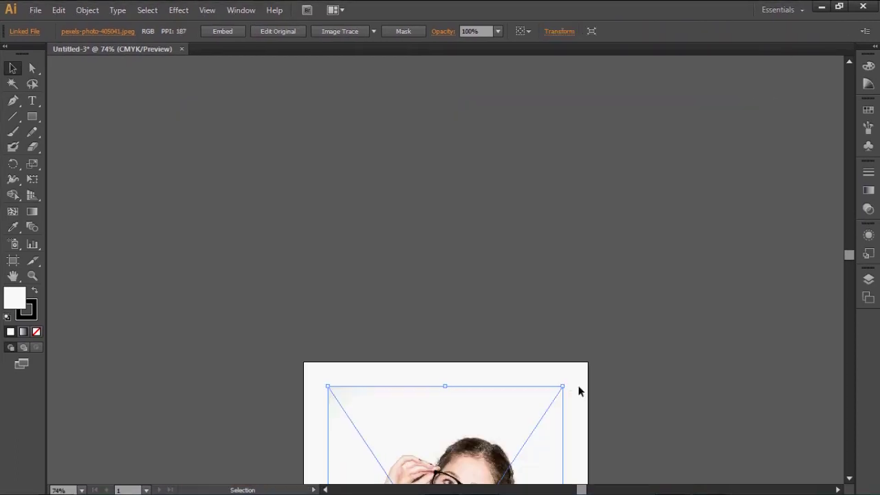
pyautogui.hotkey('ctrl', '0')
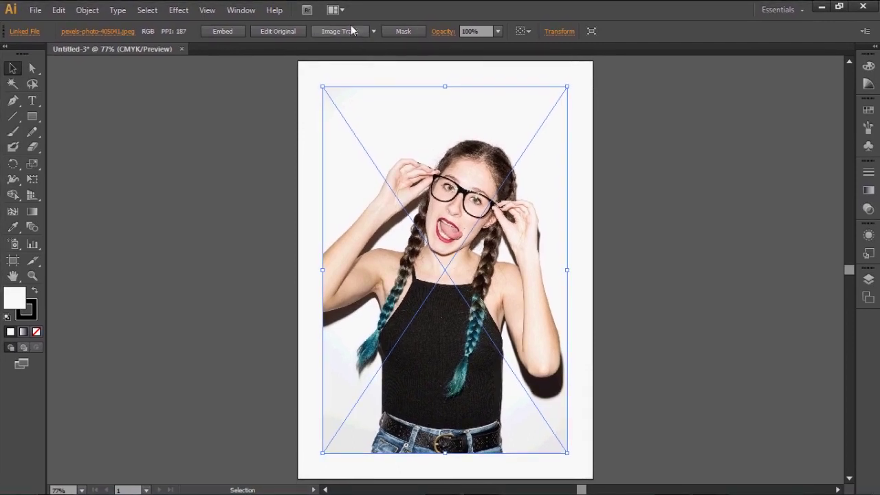
# Step: Image-trace the photo with the High Fidelity Photo preset
pyautogui.click(374, 32)
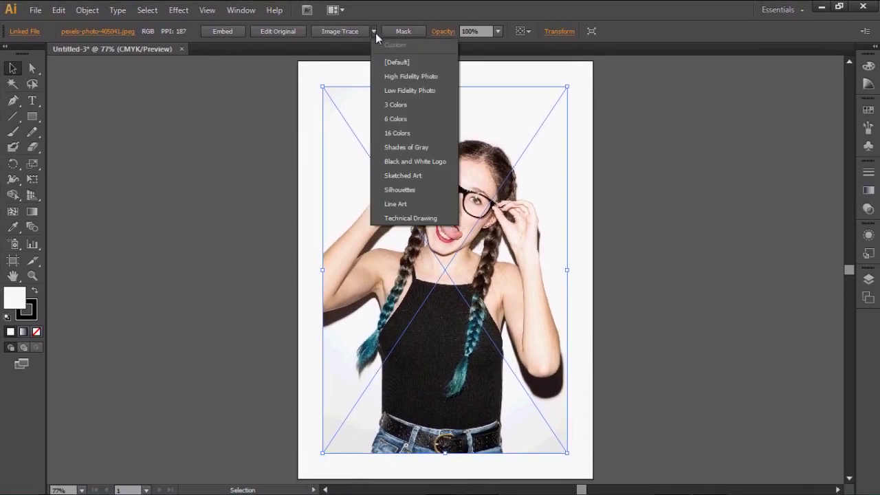
pyautogui.click(408, 78)
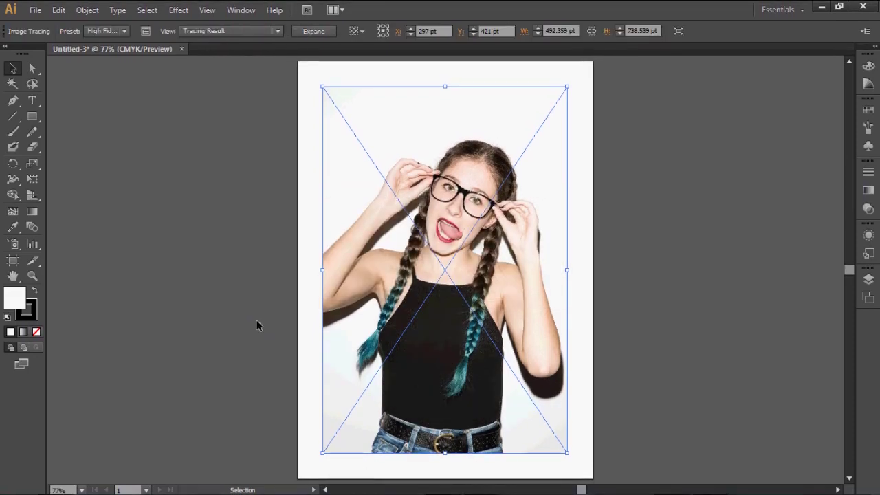
# Step: Examine the tracing result close up around the eyes, nose and mouth, and check the contents of Layer 1
pyautogui.click(34, 277)
pyautogui.click(468, 207)
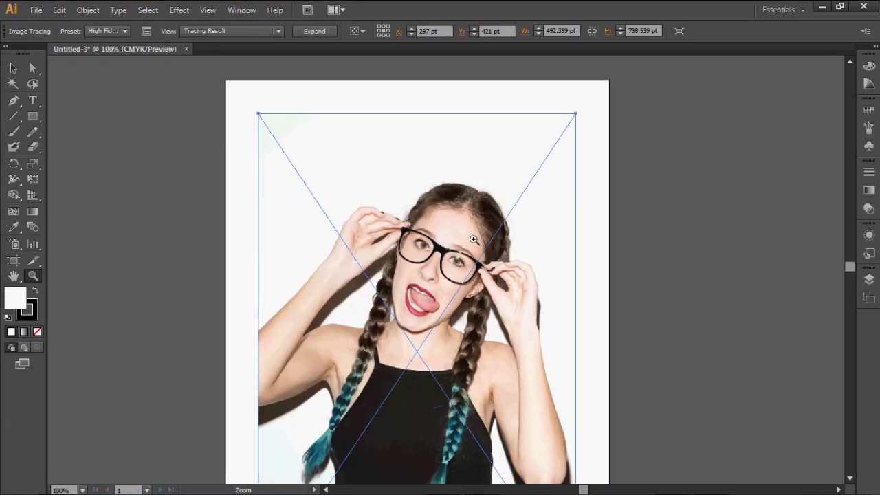
pyautogui.click(451, 296)
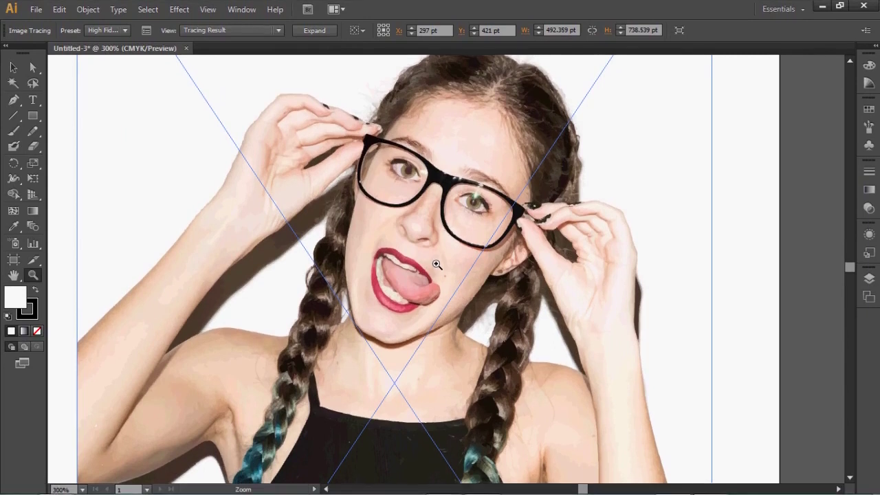
pyautogui.click(436, 265)
pyautogui.click(437, 265)
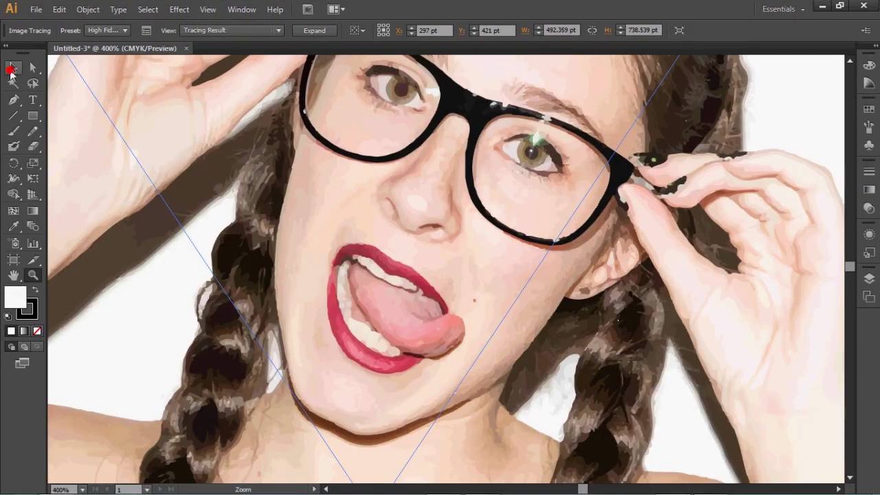
pyautogui.click(11, 69)
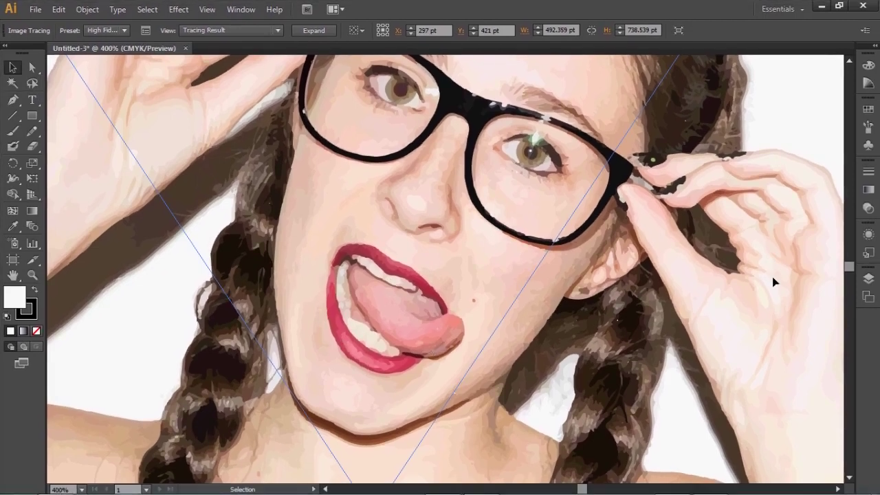
pyautogui.click(867, 281)
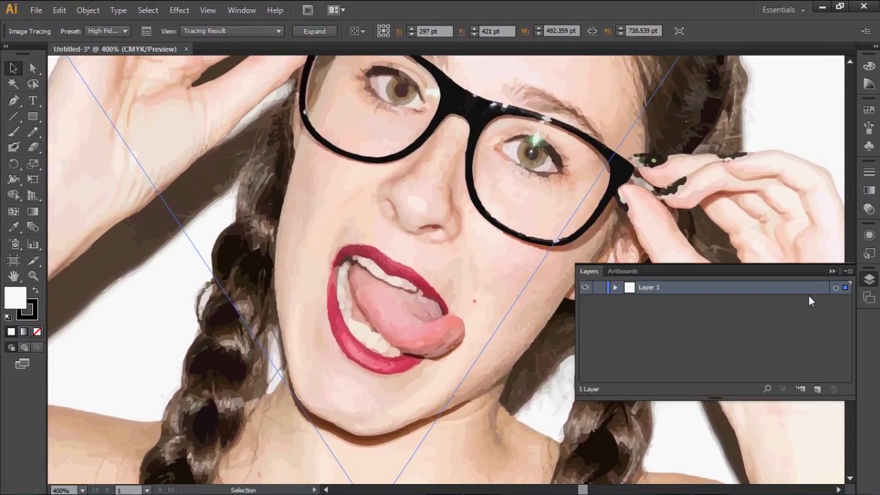
pyautogui.click(615, 286)
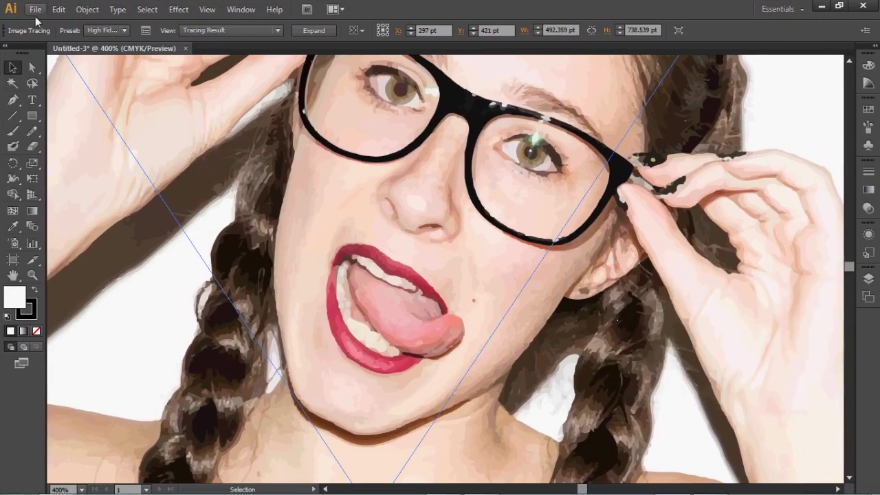
# Step: Save the traced document to the Desktop as Untitled-3.ai in Adobe Illustrator format, version Illustrator CS6, with PDF compatibility
pyautogui.click(35, 9)
pyautogui.click(66, 129)
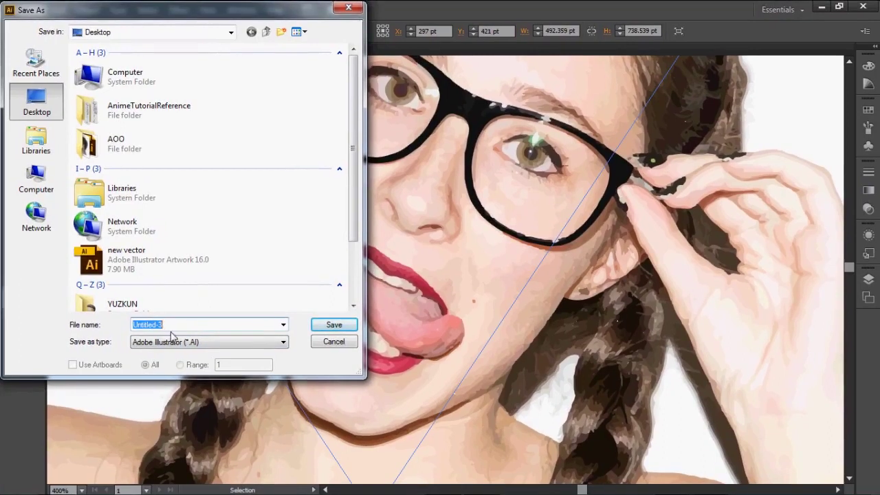
pyautogui.click(316, 323)
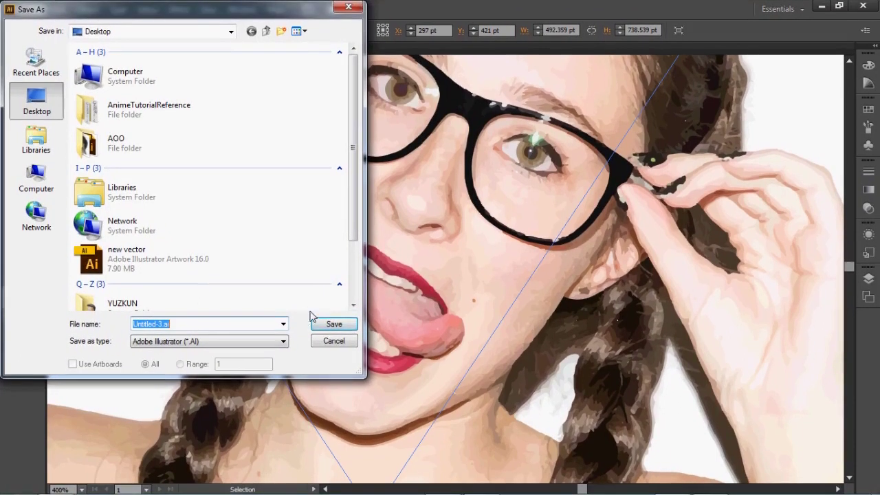
pyautogui.click(341, 338)
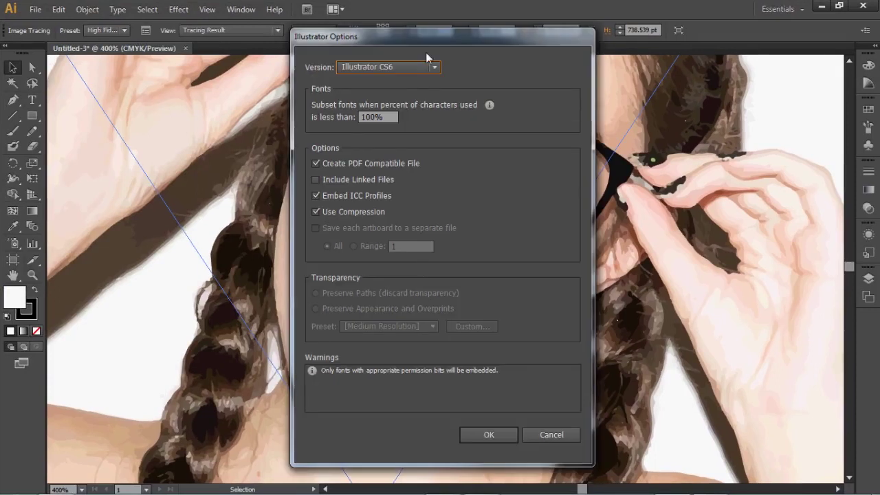
pyautogui.click(426, 37)
pyautogui.moveTo(426, 38); pyautogui.dragTo(410, 9)
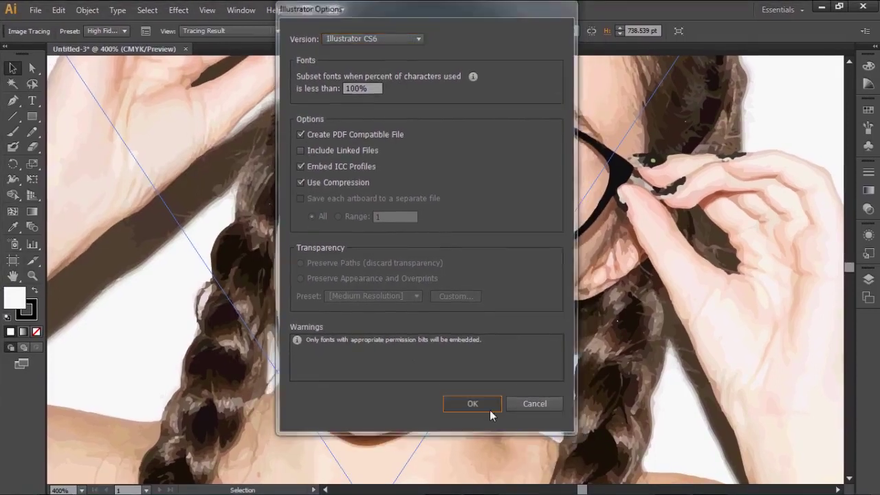
pyautogui.click(474, 407)
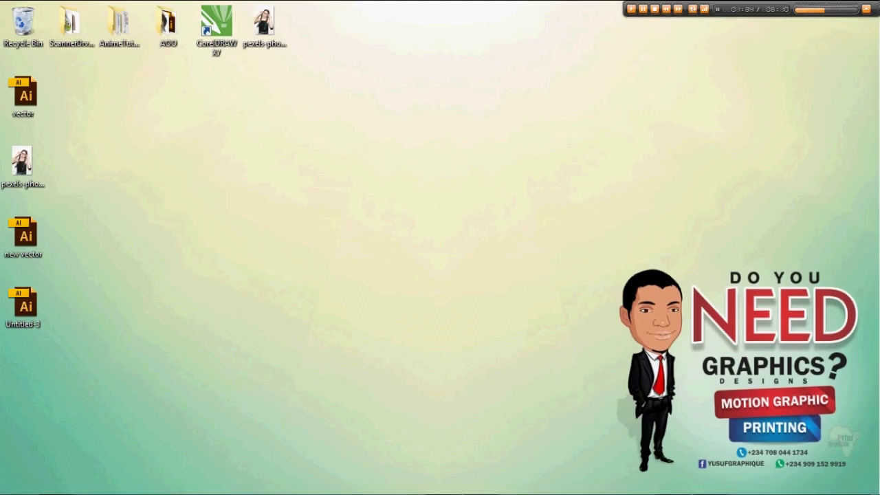
# Step: Switch to CorelDRAW X7 and create a new blank Letter-size document
pyautogui.moveTo(596, 493)
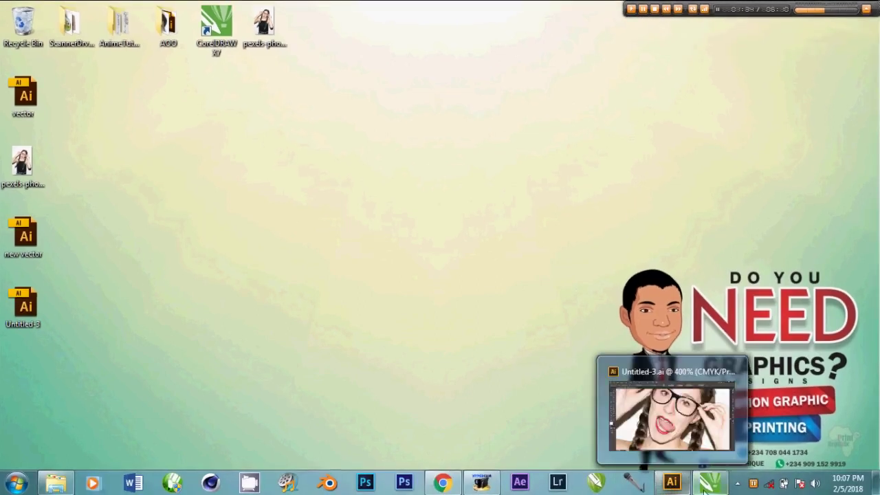
pyautogui.click(708, 484)
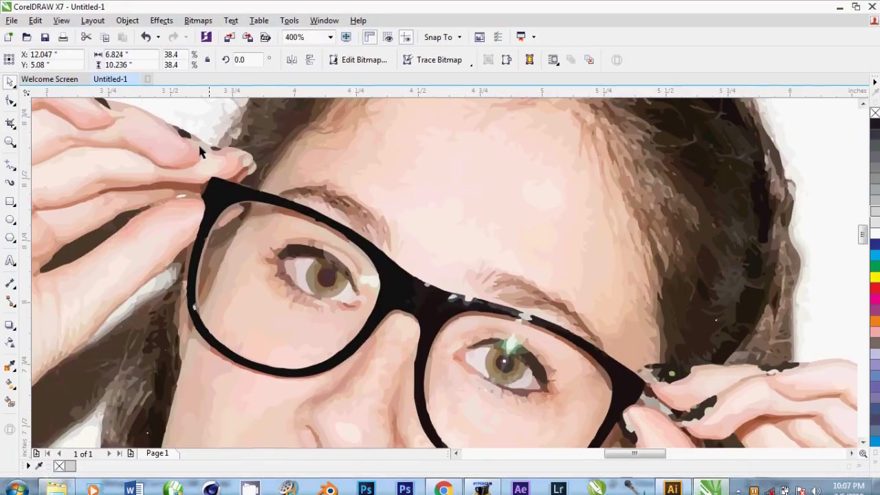
pyautogui.click(148, 80)
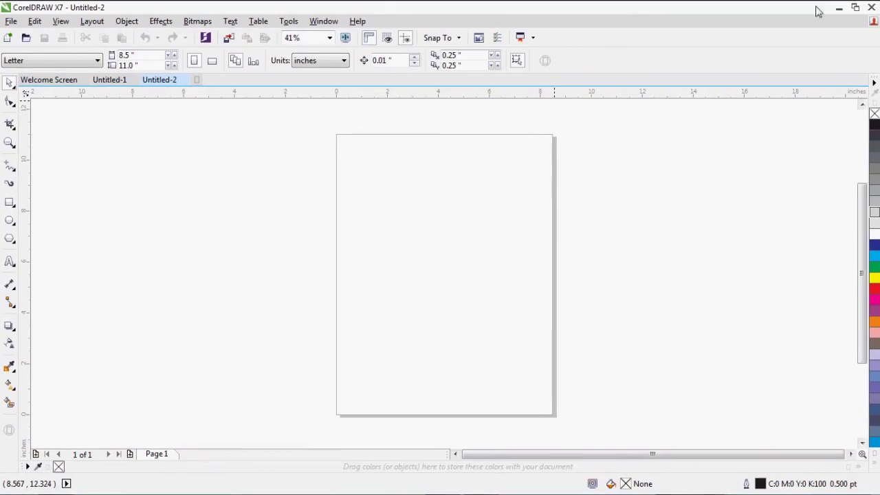
# Step: Import the Untitled-3 Illustrator file from the Desktop into the blank document and centre the artwork on the page
pyautogui.click(856, 7)
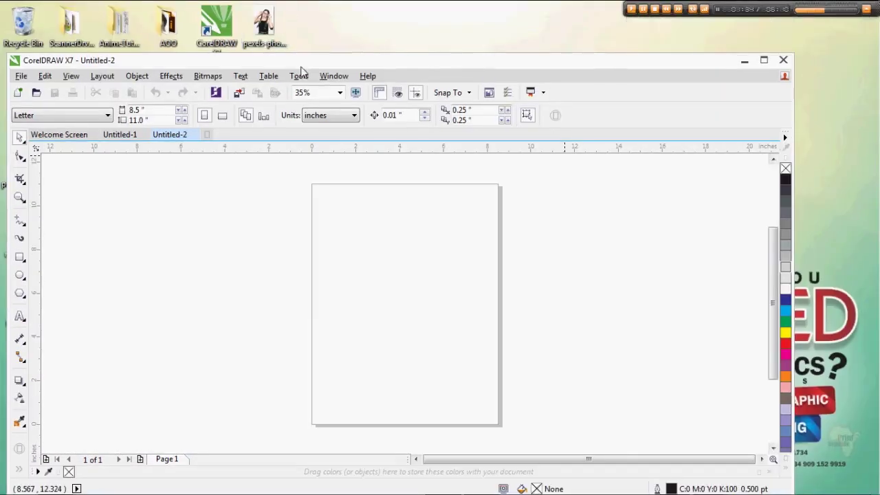
pyautogui.moveTo(306, 70); pyautogui.dragTo(368, 77)
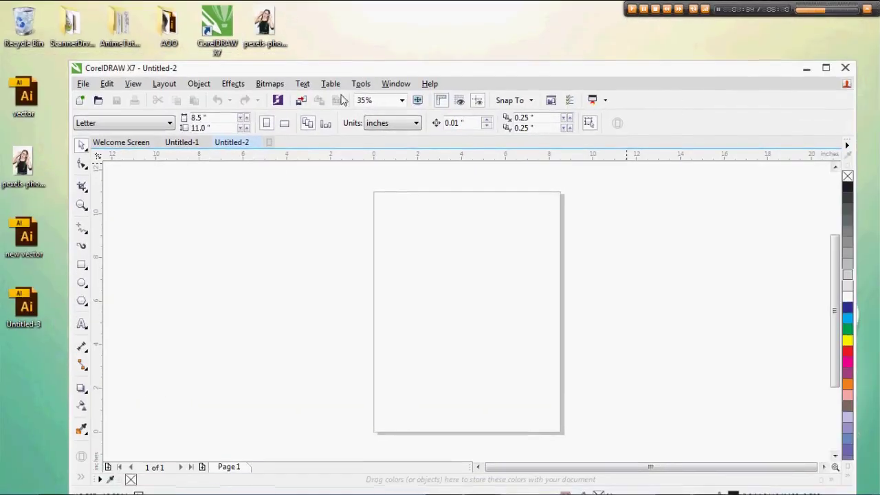
pyautogui.moveTo(26, 314)
pyautogui.mouseDown()
pyautogui.moveTo(103, 317)
pyautogui.moveTo(334, 291)
pyautogui.mouseUp()
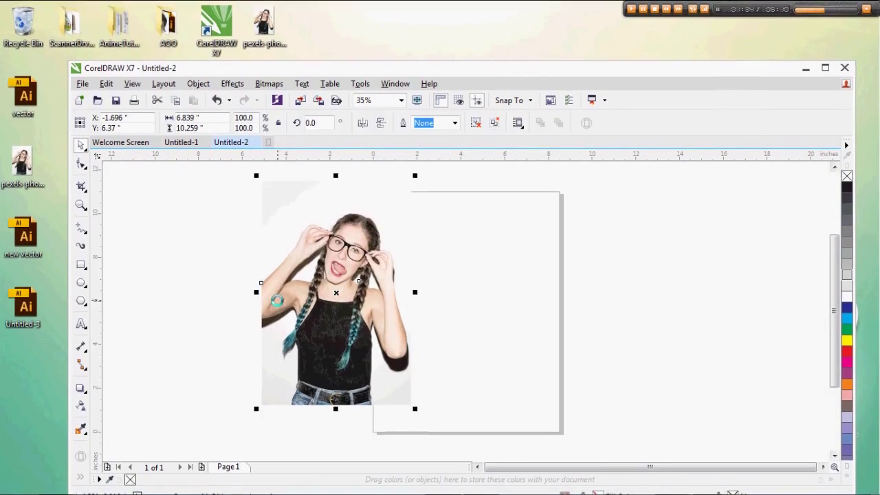
pyautogui.press('p')
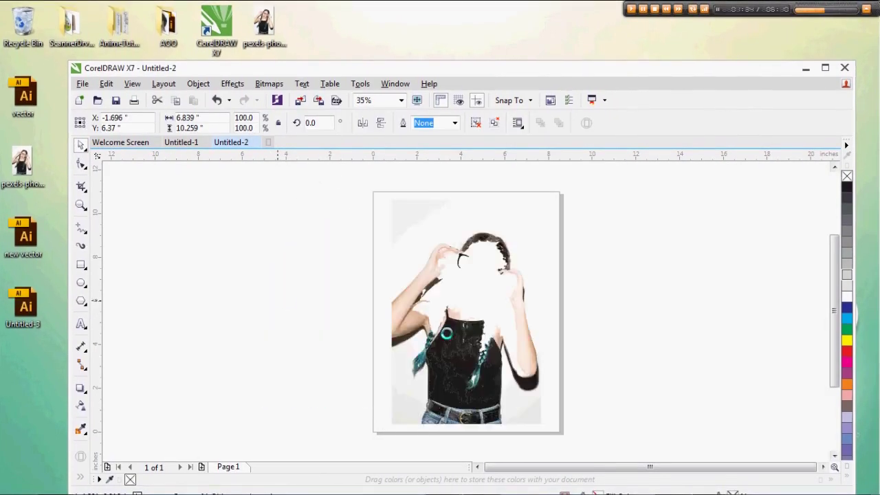
pyautogui.click(825, 68)
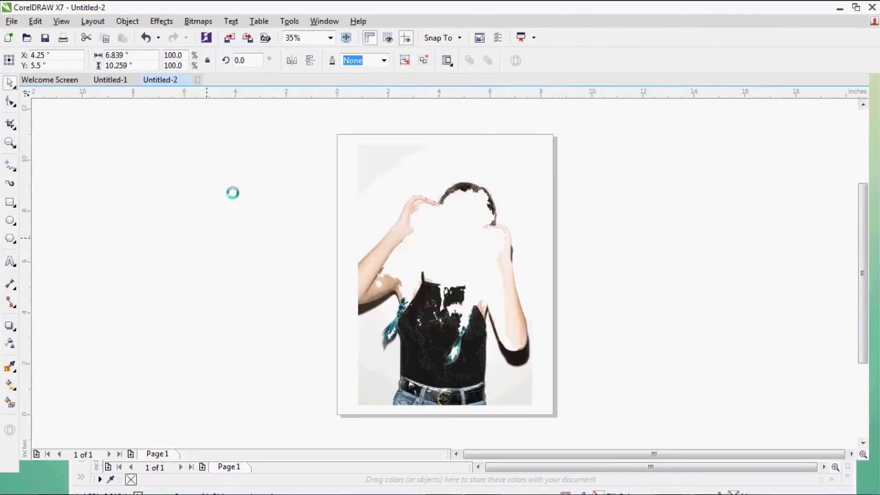
# Step: Ungroup the imported portrait completely into its individual vector shapes and clear the selection
pyautogui.press('z')
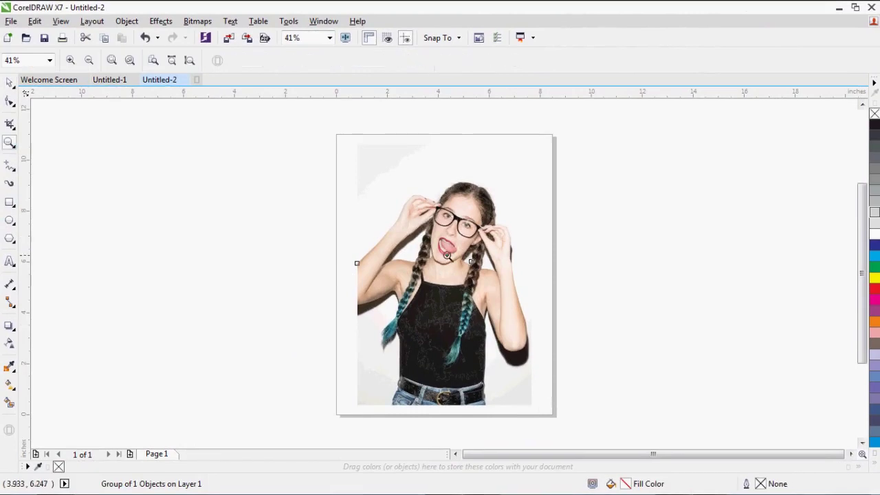
pyautogui.moveTo(346, 184); pyautogui.dragTo(427, 243)
pyautogui.moveTo(557, 284); pyautogui.dragTo(558, 284)
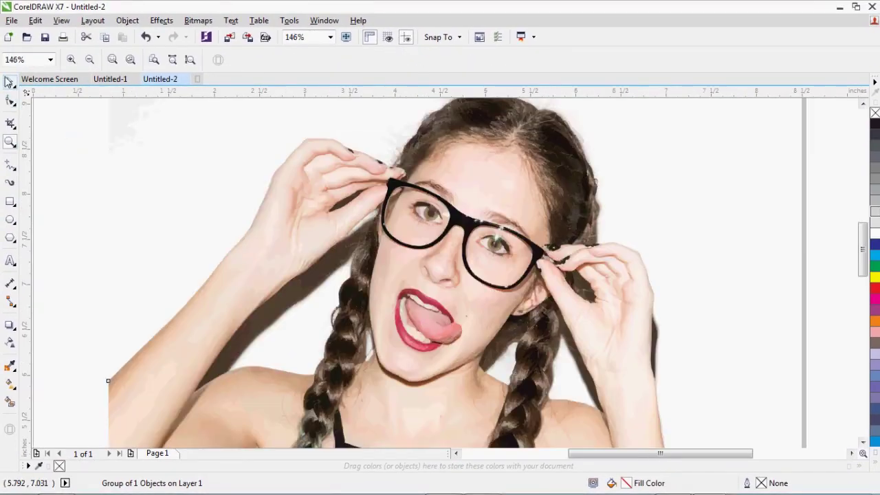
pyautogui.click(9, 81)
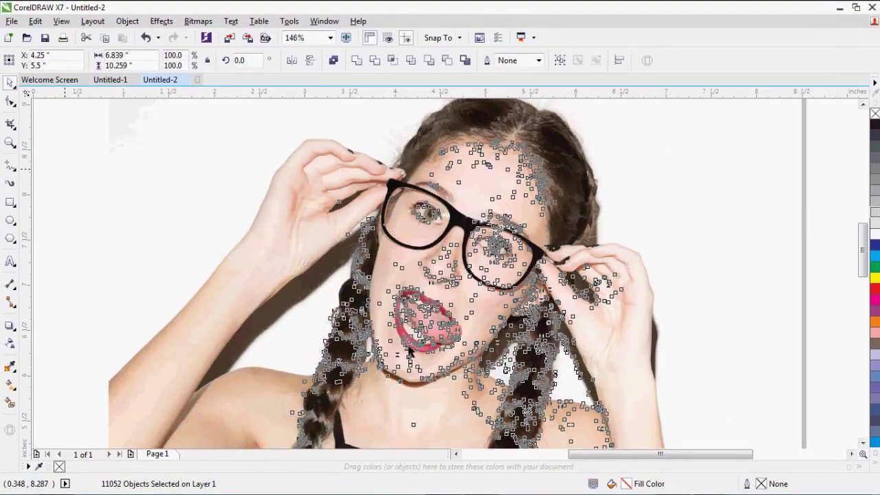
pyautogui.press('Escape')
# Step: Examine the separate vector shapes of the tongue, mouth, nose and cheek by selecting them one at a time
pyautogui.scroll(2, 440, 336)
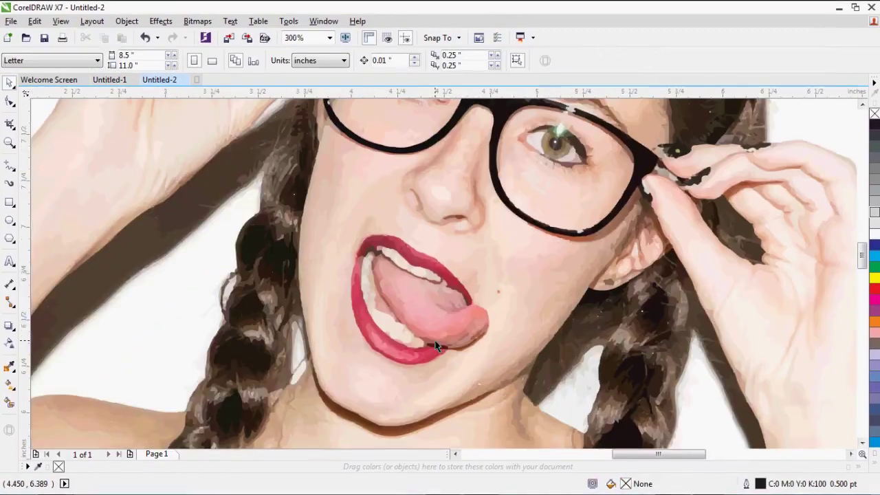
pyautogui.click(440, 335)
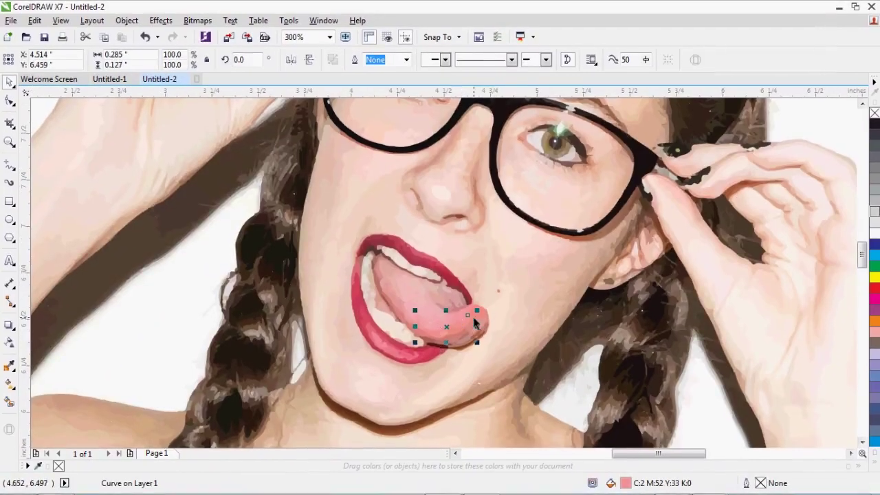
pyautogui.click(475, 317)
pyautogui.click(409, 290)
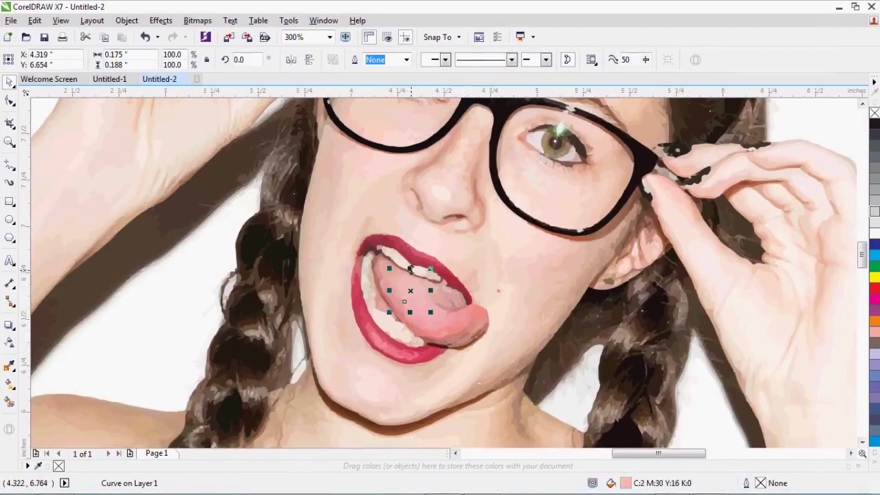
pyautogui.scroll(2, 442, 256)
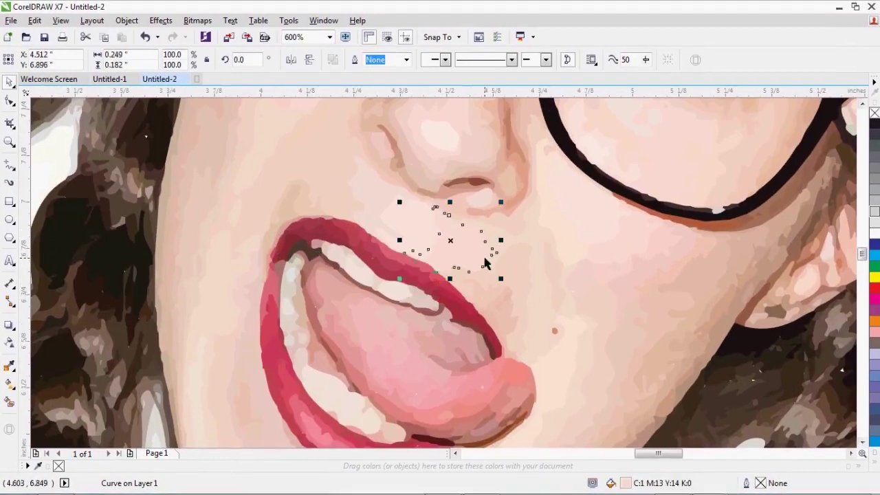
pyautogui.click(449, 170)
pyautogui.click(528, 255)
pyautogui.click(627, 204)
pyautogui.click(667, 273)
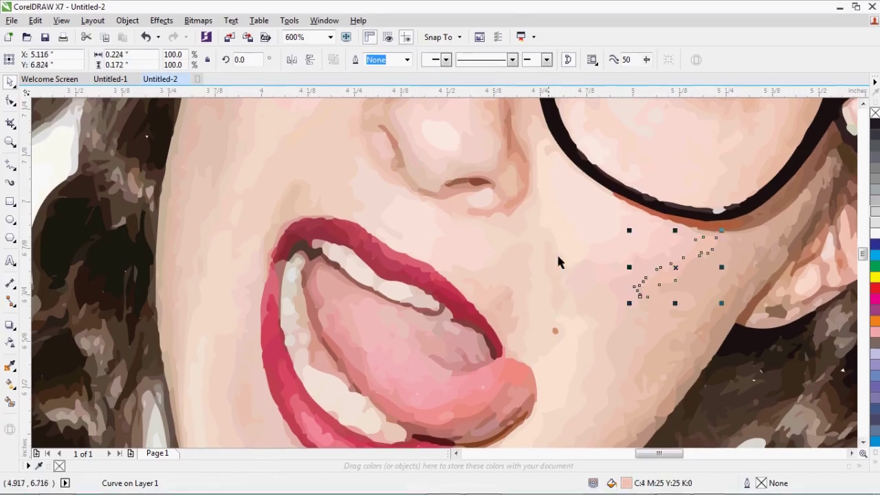
pyautogui.click(576, 267)
pyautogui.scroll(-2, 596, 282)
# Step: Try deleting several skin-tone shapes from the cheek below the glasses, and undo the deletions
pyautogui.click(663, 290)
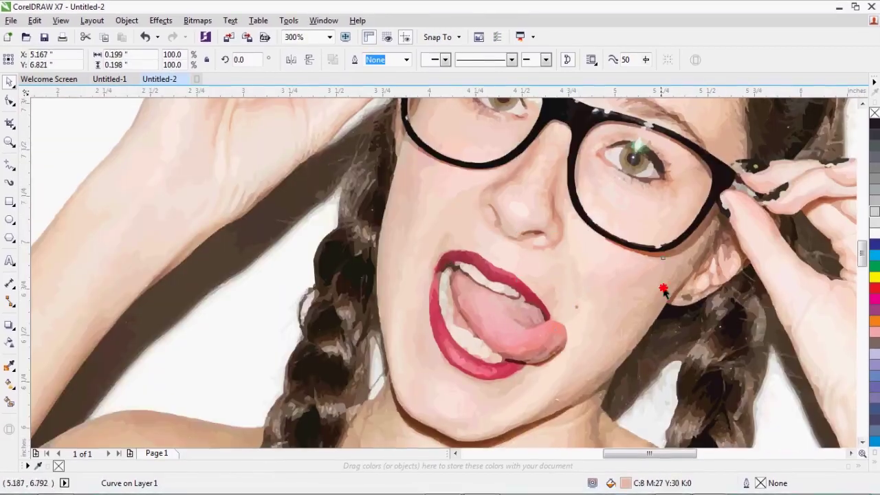
pyautogui.press('Delete')
pyautogui.click(628, 314)
pyautogui.press('Delete')
pyautogui.click(625, 313)
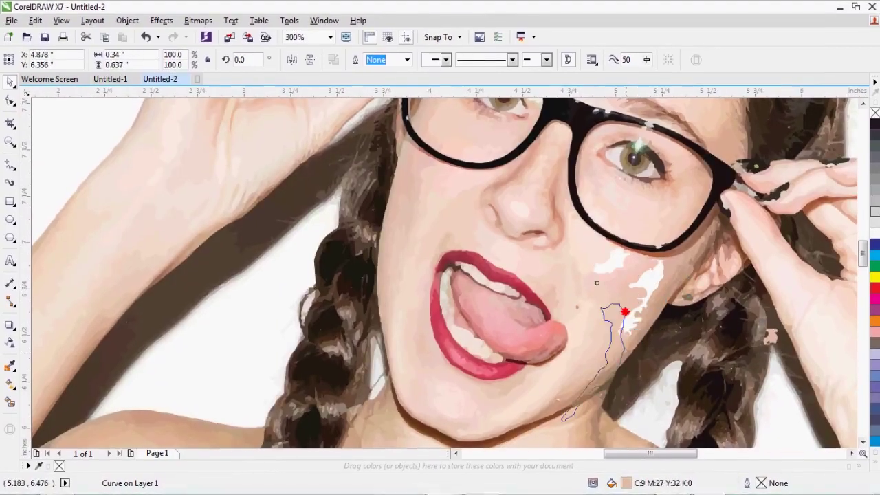
pyautogui.press('Delete')
pyautogui.click(625, 313)
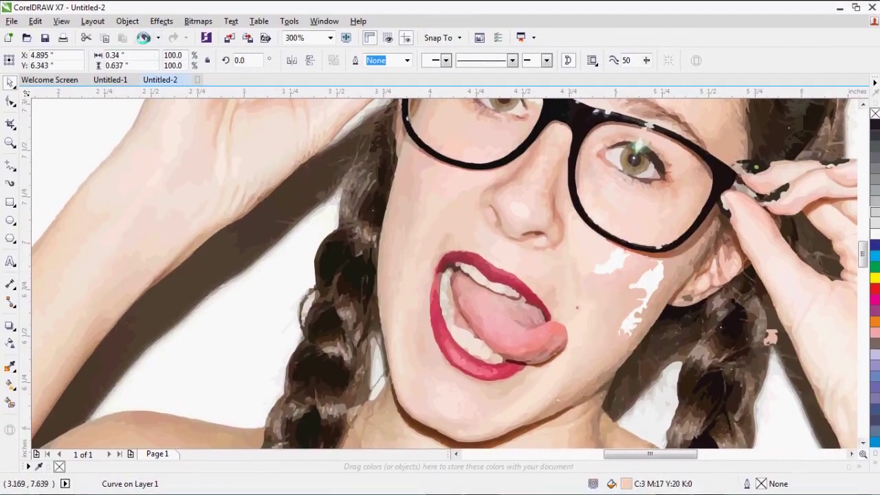
pyautogui.click(145, 38)
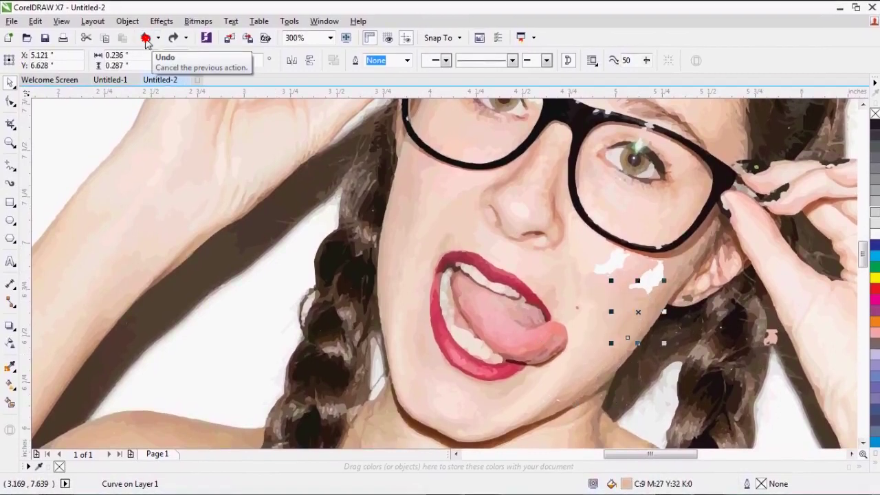
pyautogui.click(146, 38)
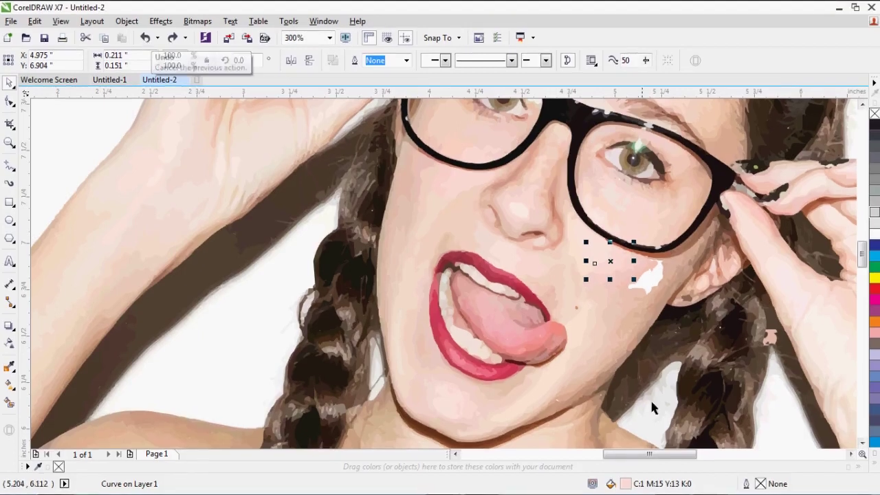
pyautogui.click(146, 38)
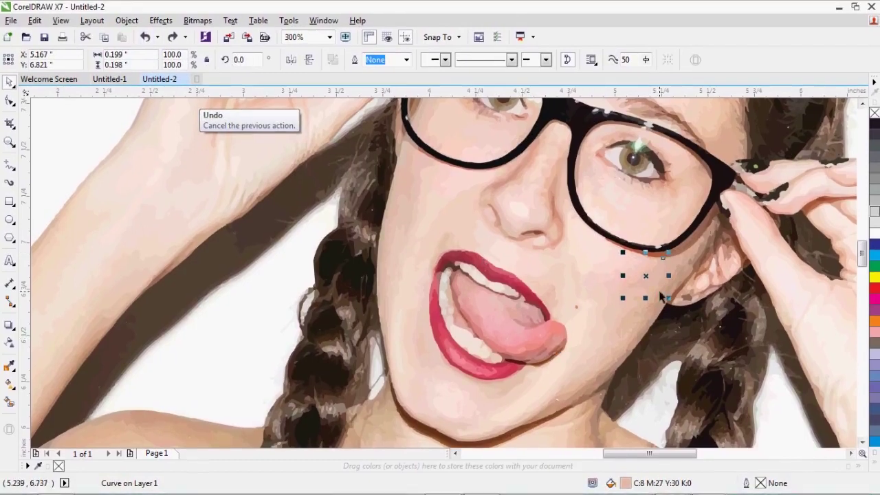
# Step: Select the dark brown shadow shape between the raised arm and the braid
pyautogui.click(265, 236)
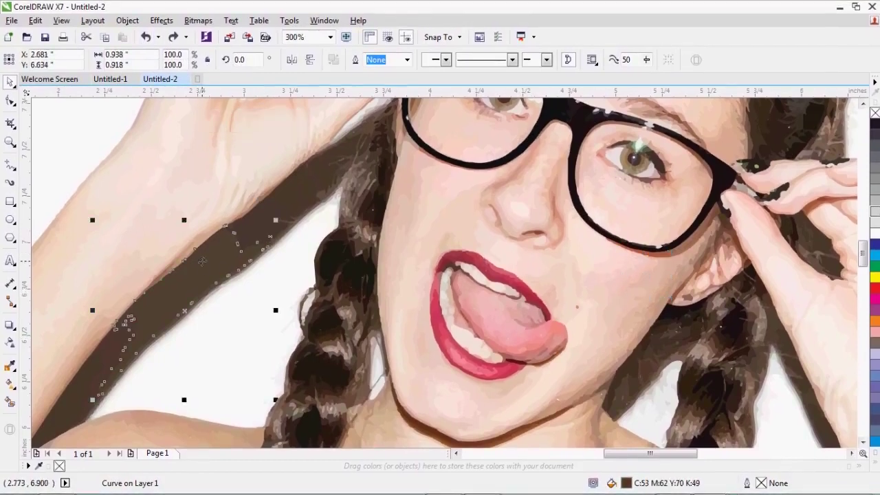